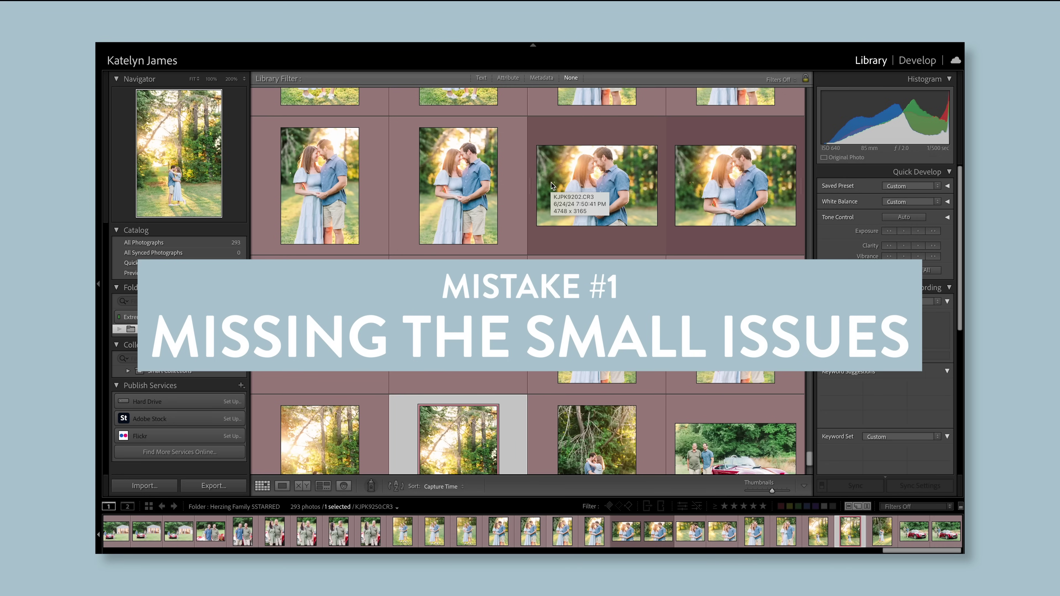
Make a virtual copy of KJPK9202 and flip between it and the original
double_click(600, 190)
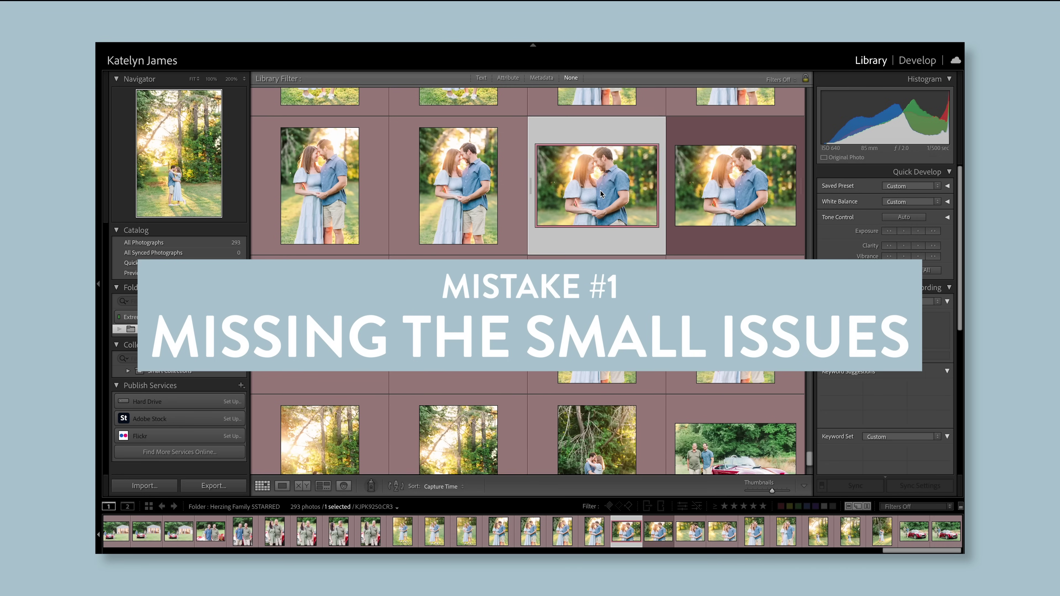
key(ctrl+apostrophe)
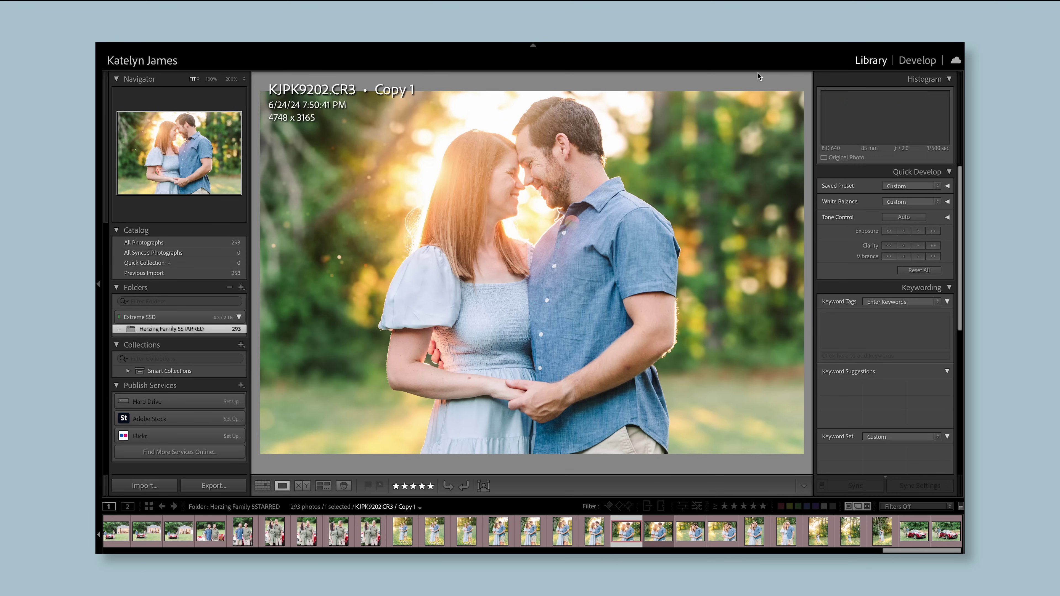
key(Left)
key(Right)
key(Left)
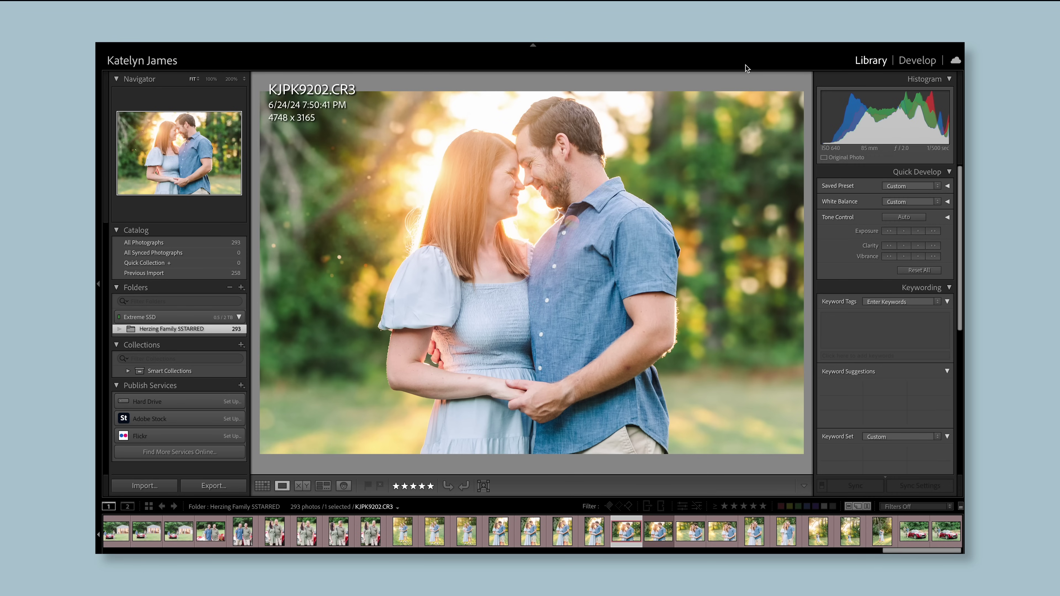
key(Right)
key(Left)
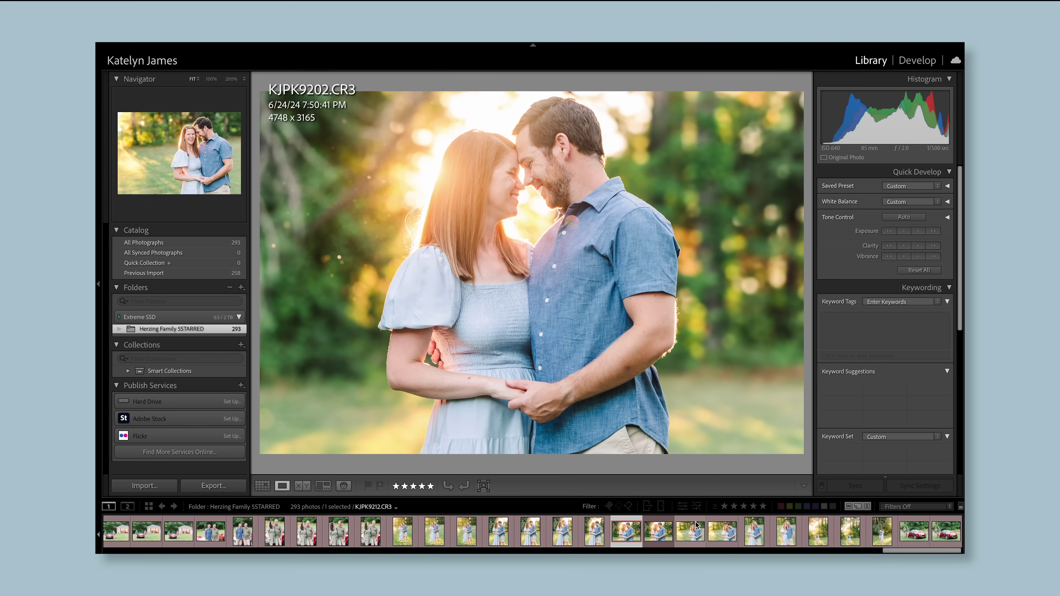
Compare the virtual copy with the original and KJPK9212, zooming in on the couple's faces
click(695, 535)
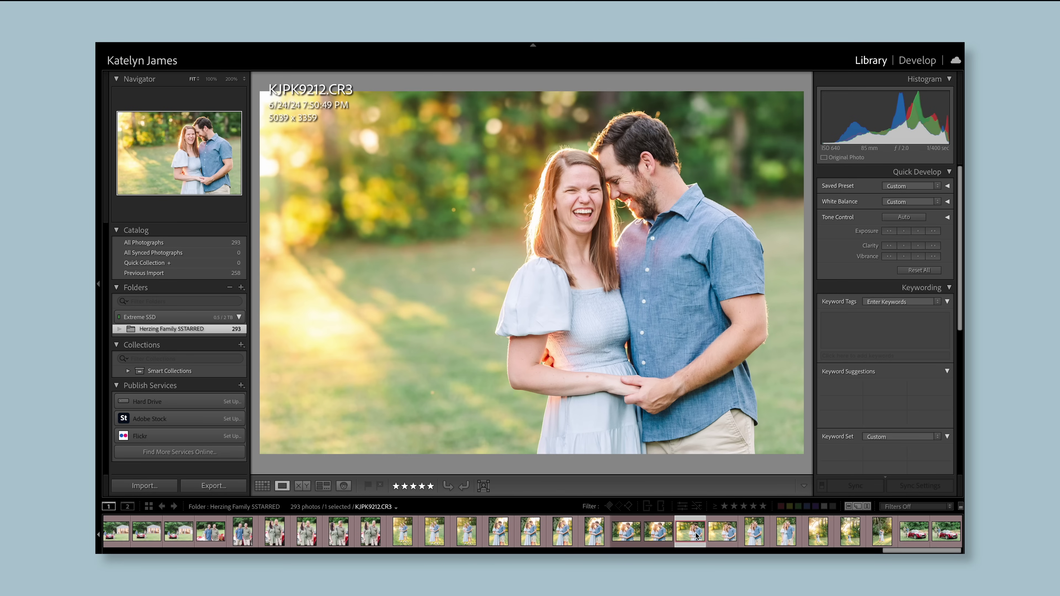
click(659, 535)
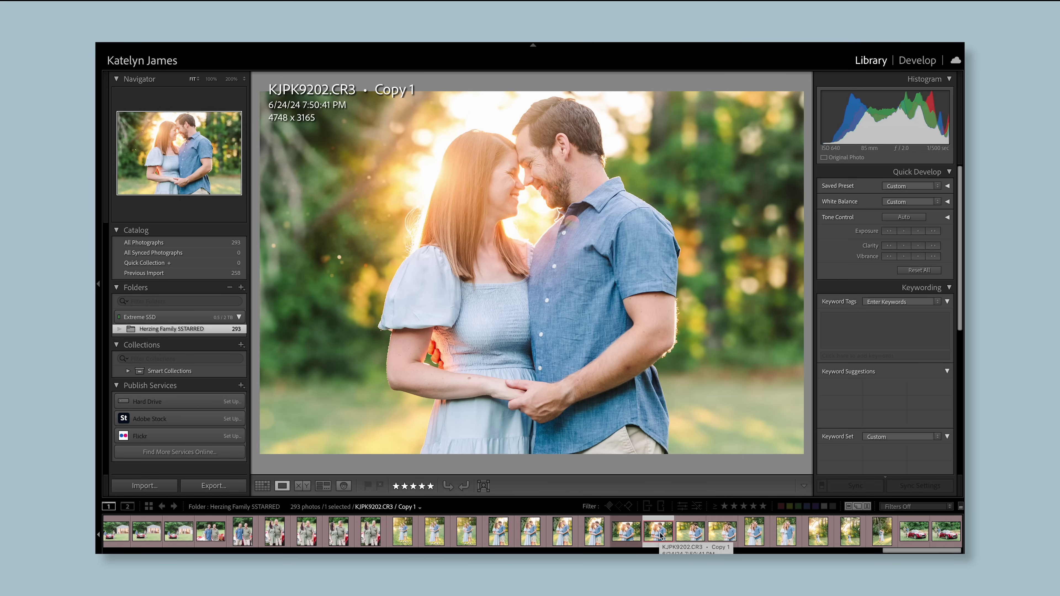
key(Left)
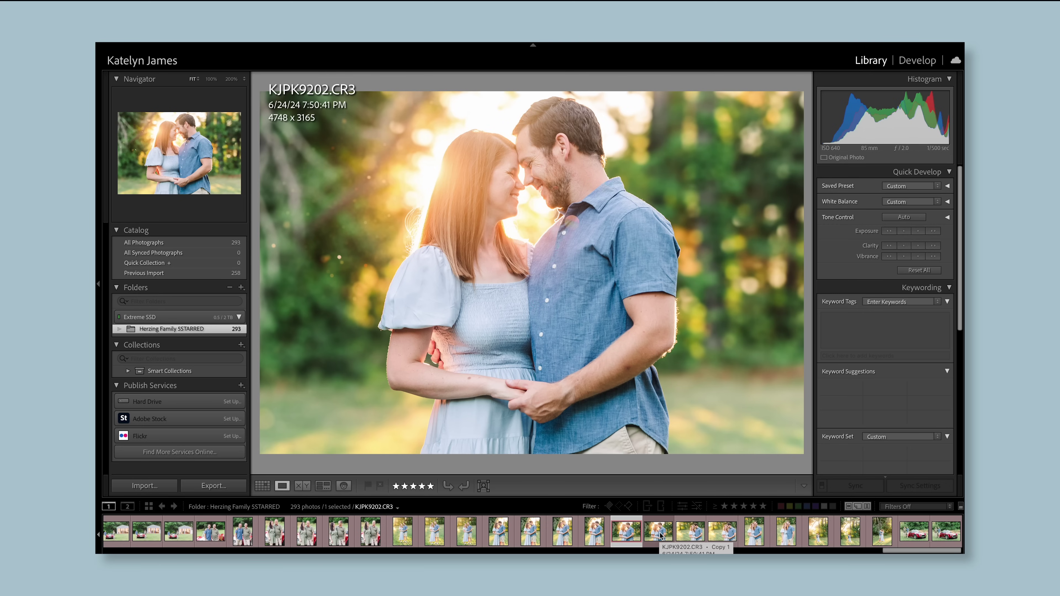
click(660, 536)
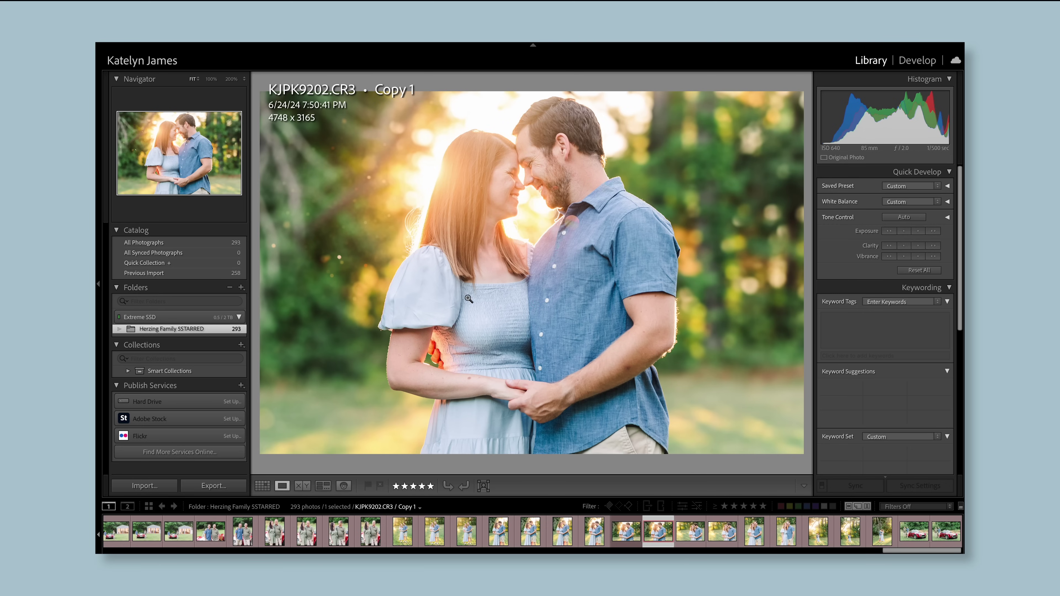
click(514, 169)
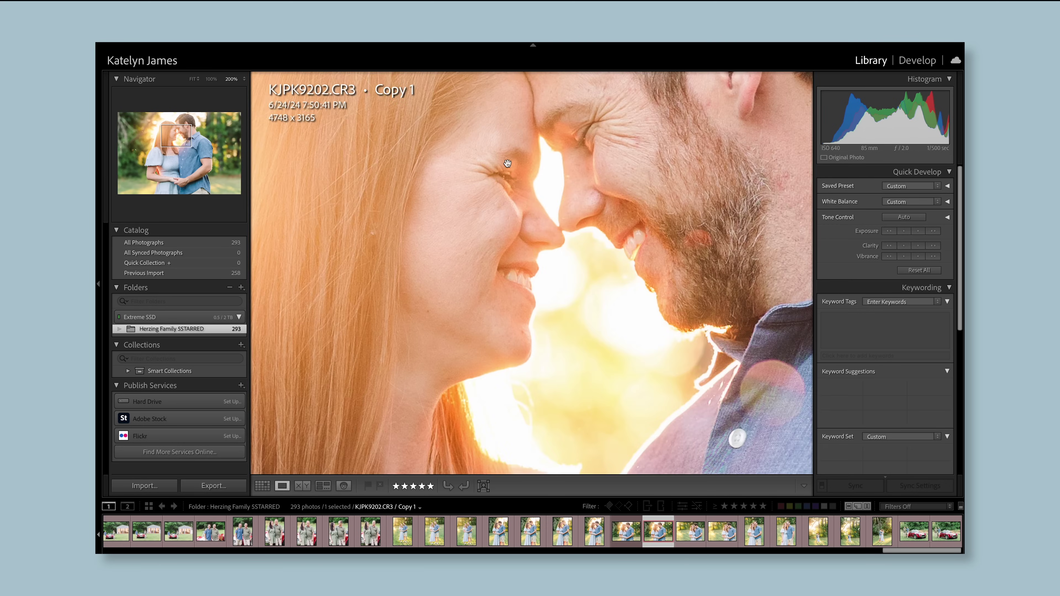
click(507, 272)
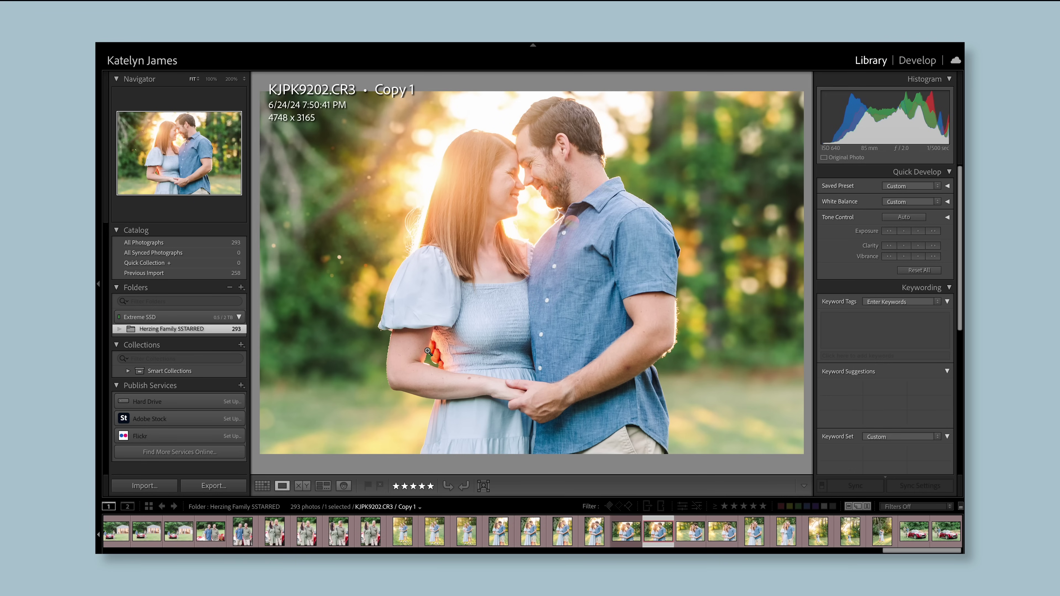
Flip once more between copy and original, then edit the original KJPK9202 in Develop
key(Left)
key(Right)
key(Left)
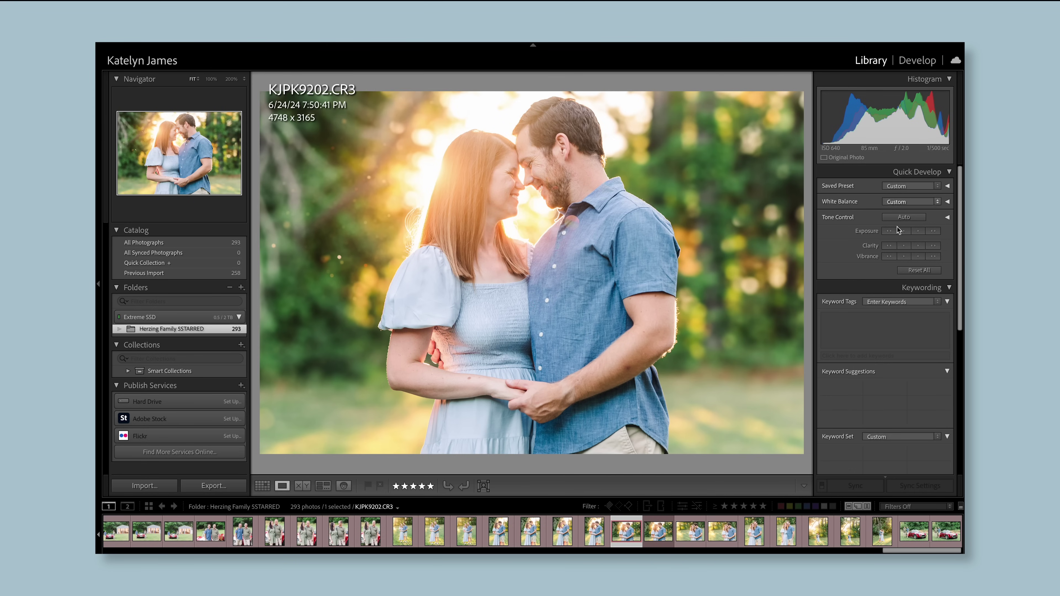
click(924, 60)
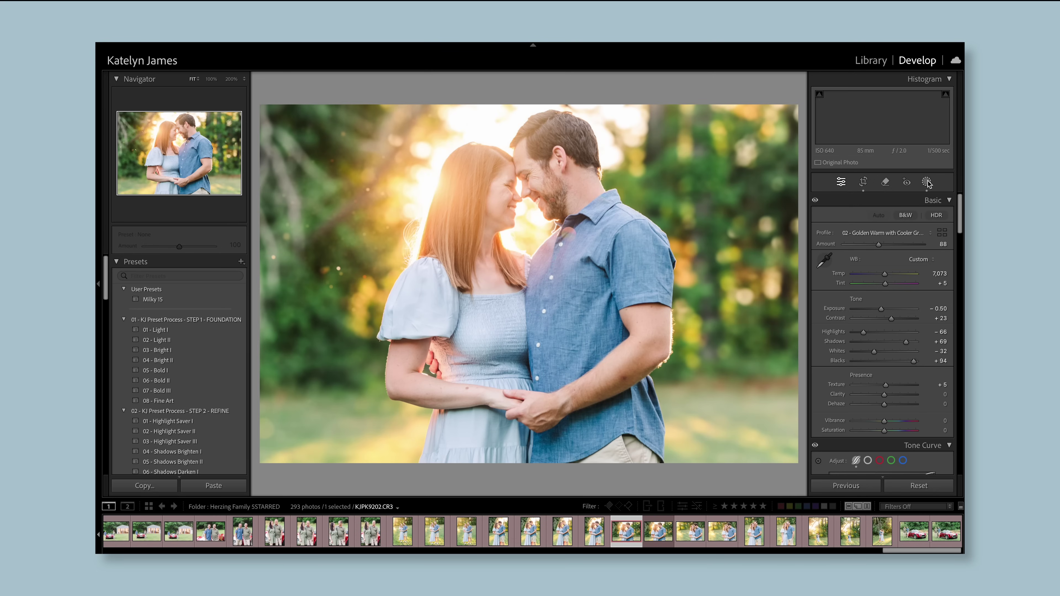
click(926, 182)
click(793, 116)
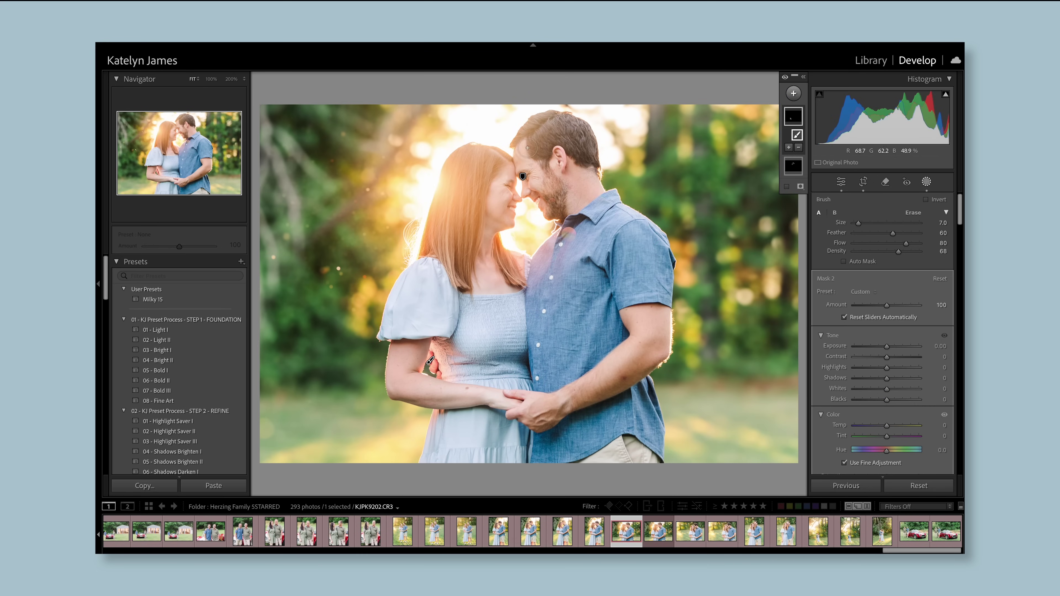
mouse_move(524, 178)
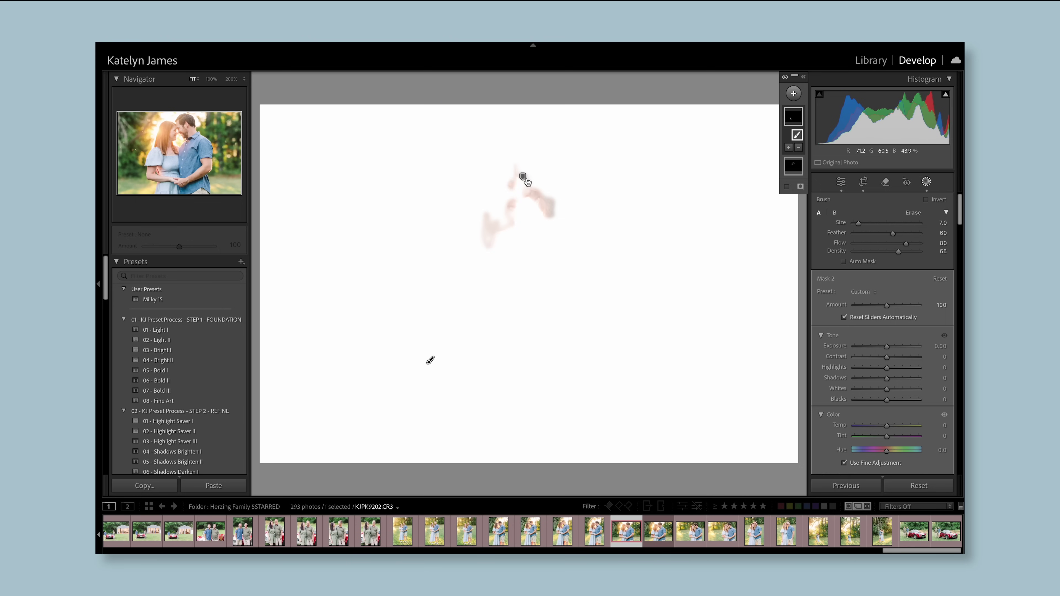
key(o)
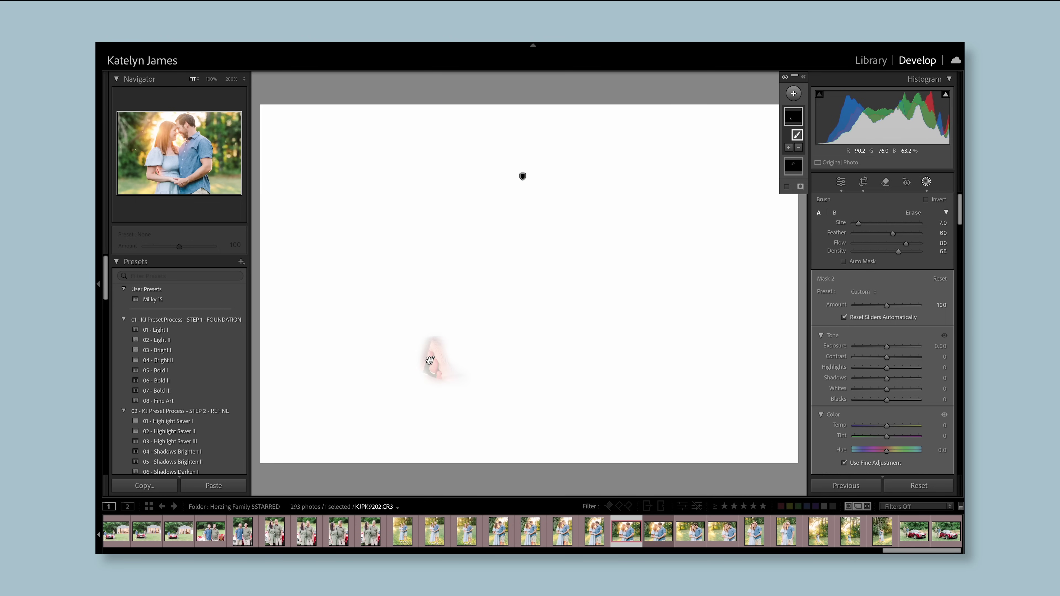
key(shift+w)
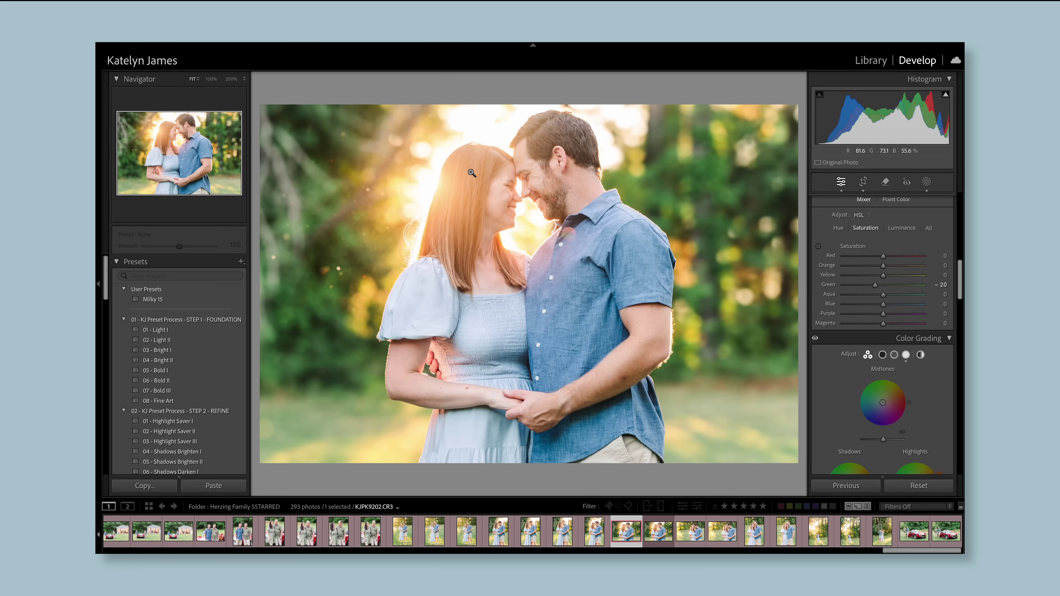
click(655, 540)
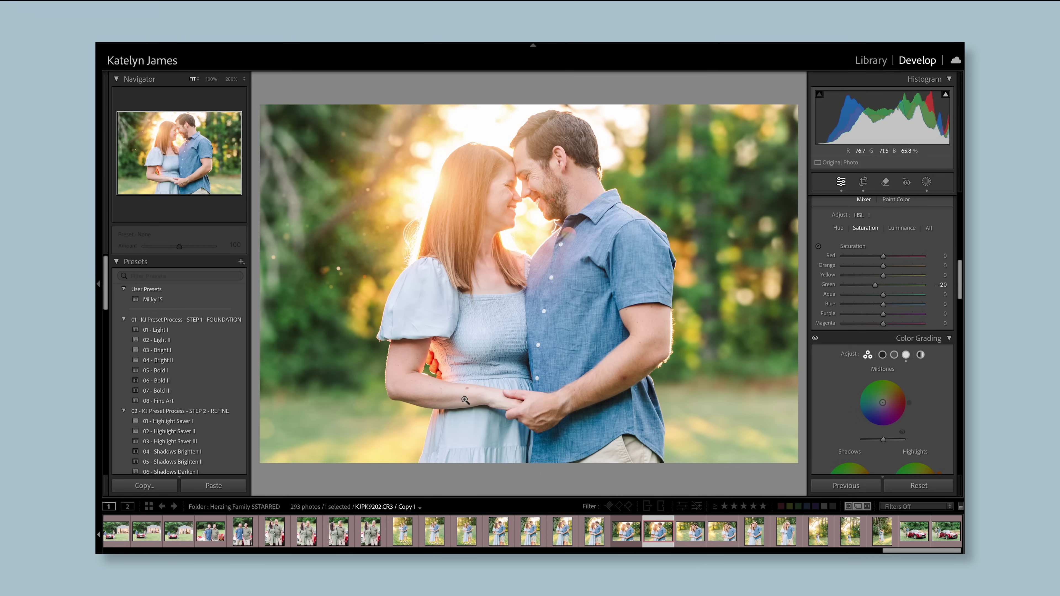
click(628, 538)
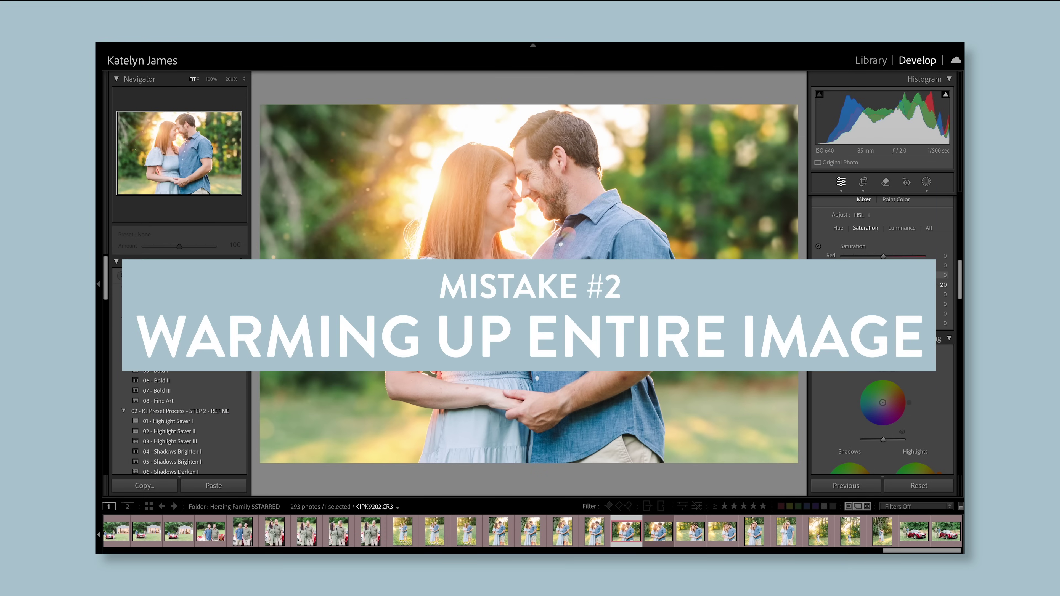
scroll(865, 252, up, 10)
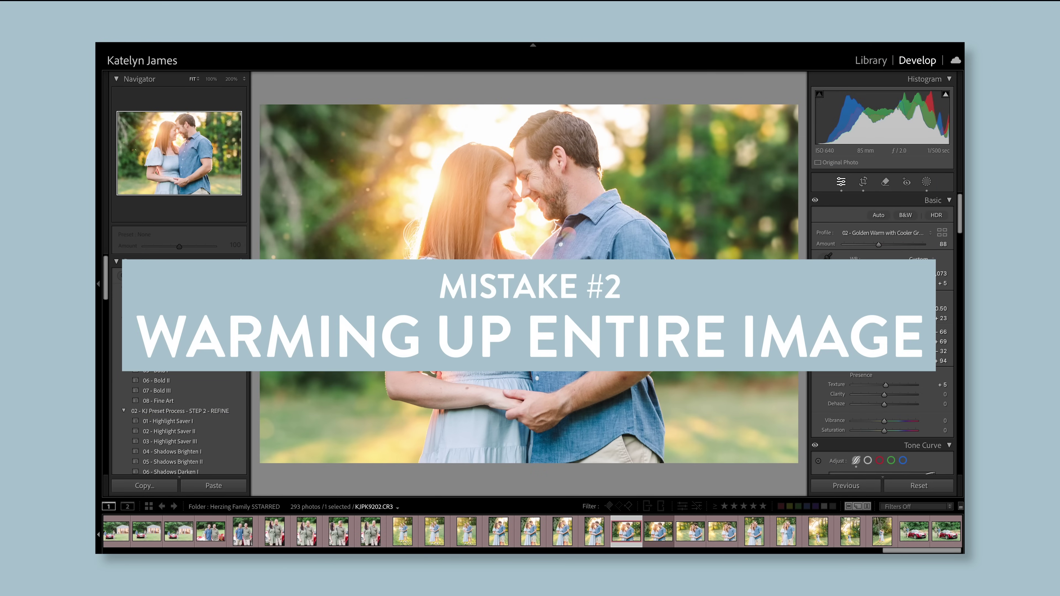
mouse_move(886, 279)
mouse_down()
mouse_move(899, 278)
mouse_move(886, 278)
mouse_up()
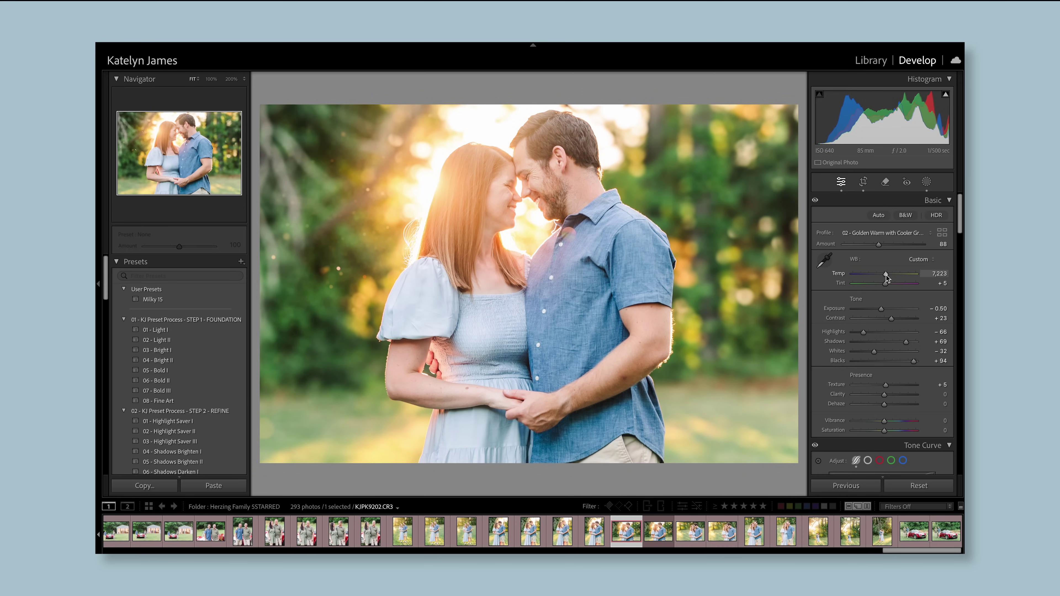
key(ctrl+z)
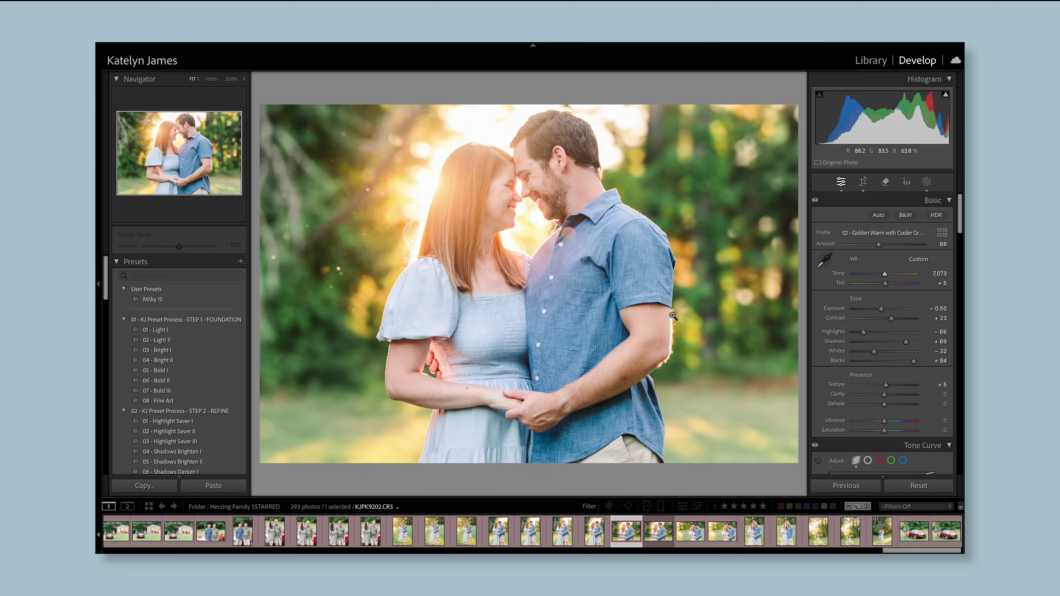
Show the Highlights colour grading wheel and set its saturation to 15, keeping Hue 25
scroll(859, 367, down, 15)
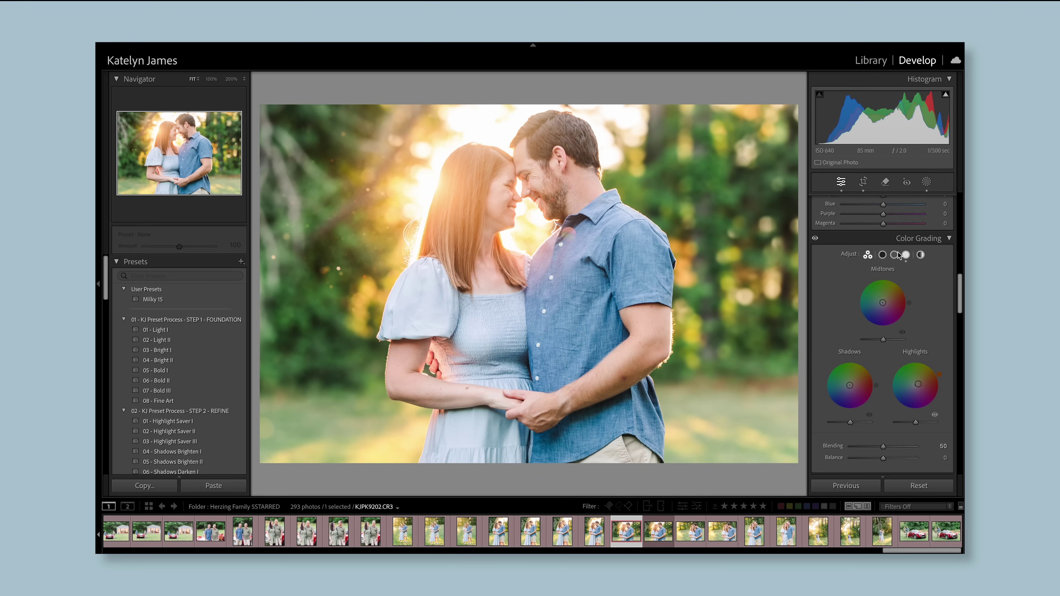
click(888, 256)
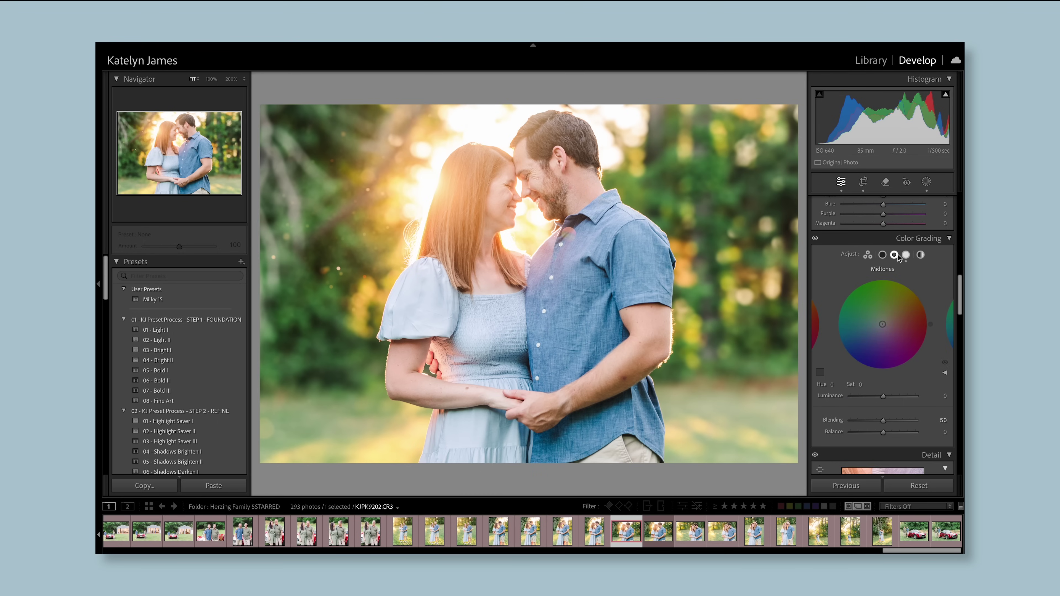
click(905, 255)
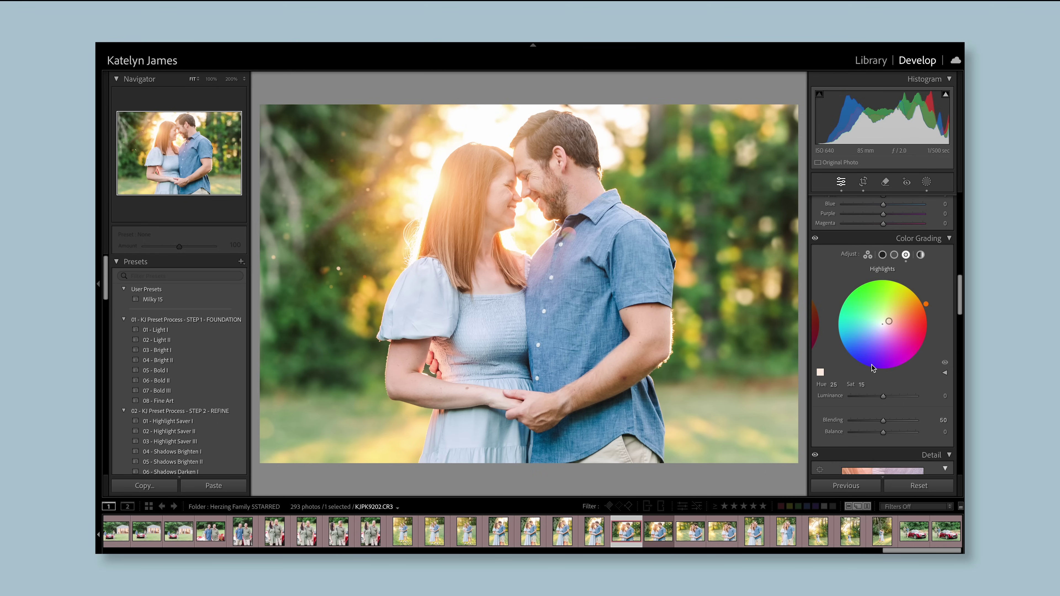
click(861, 384)
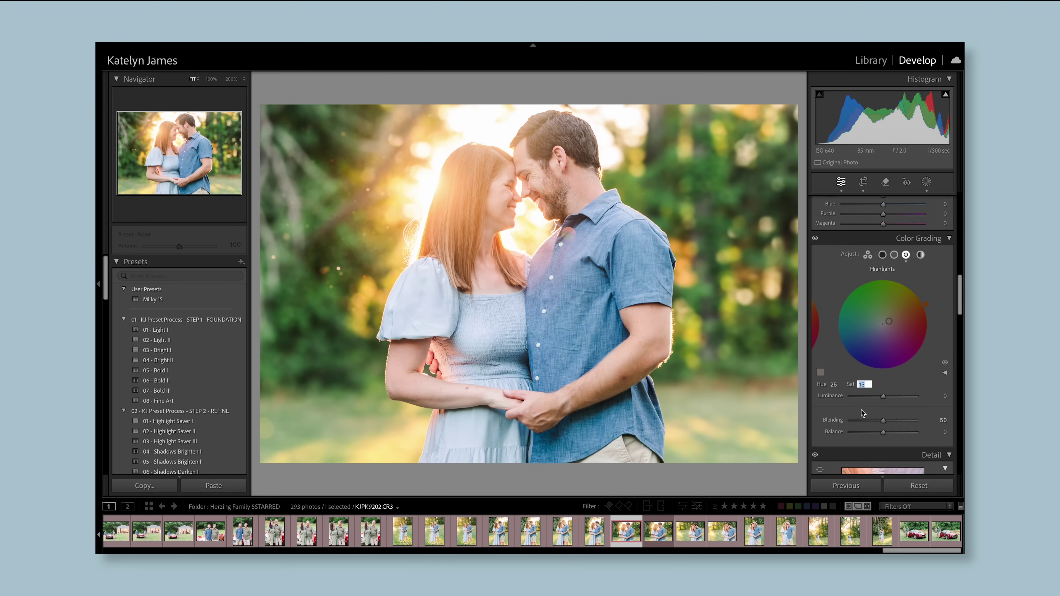
text(45)
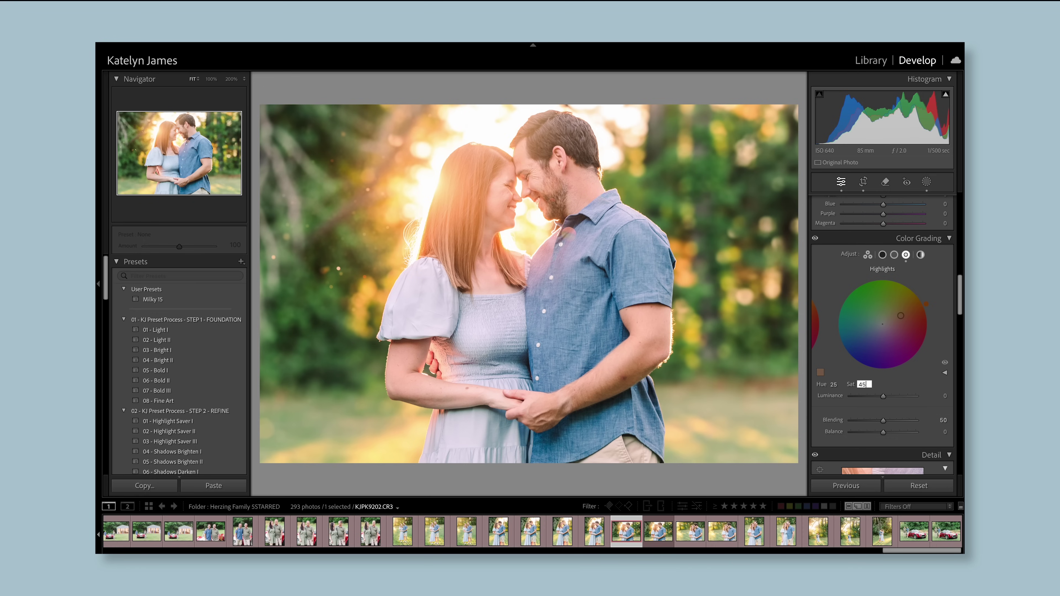
text(15)
key(Return)
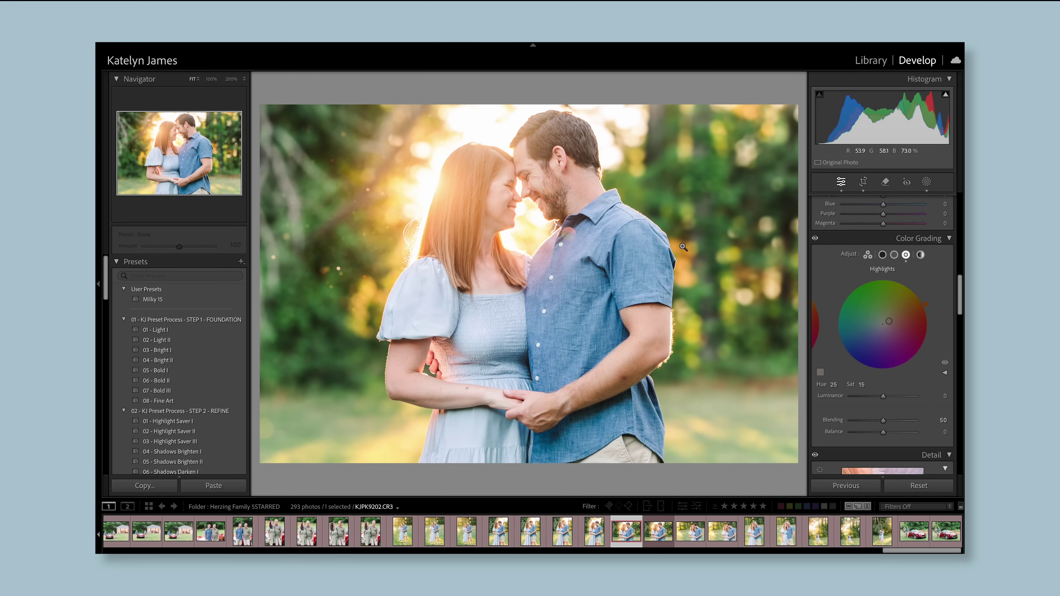
Paint a new brush mask with Temp raised to about 8 over the couple's arms and hands
click(926, 181)
click(793, 93)
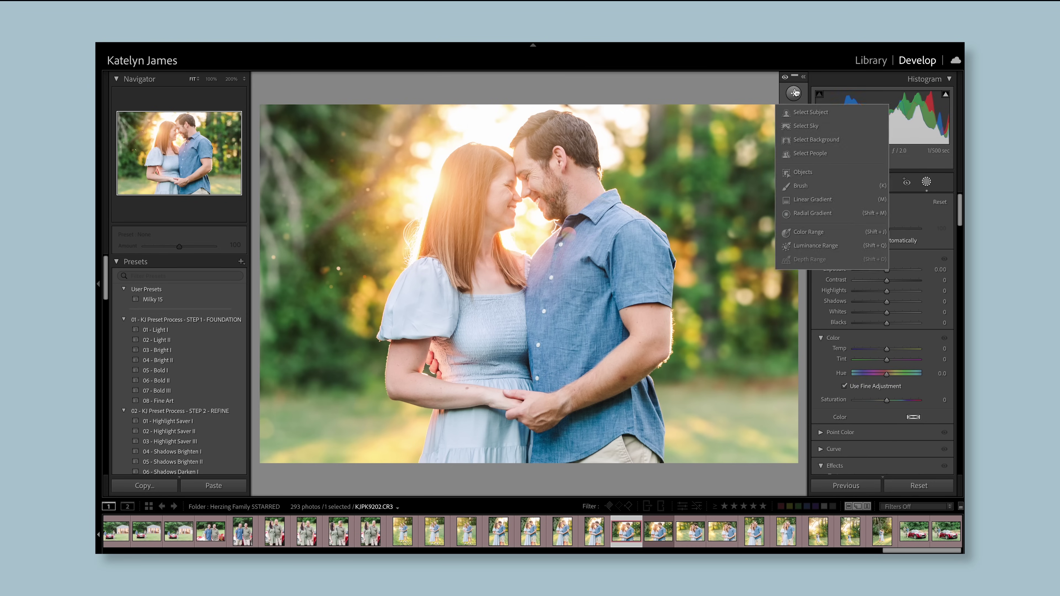
click(799, 174)
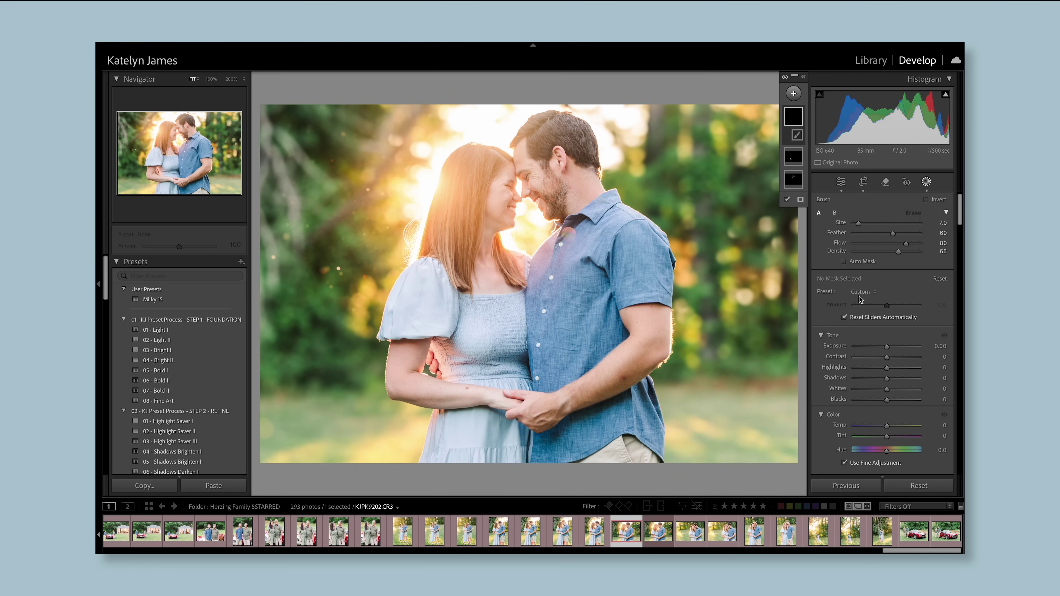
drag(886, 426, 889, 429)
drag(496, 393, 405, 367)
drag(456, 401, 486, 399)
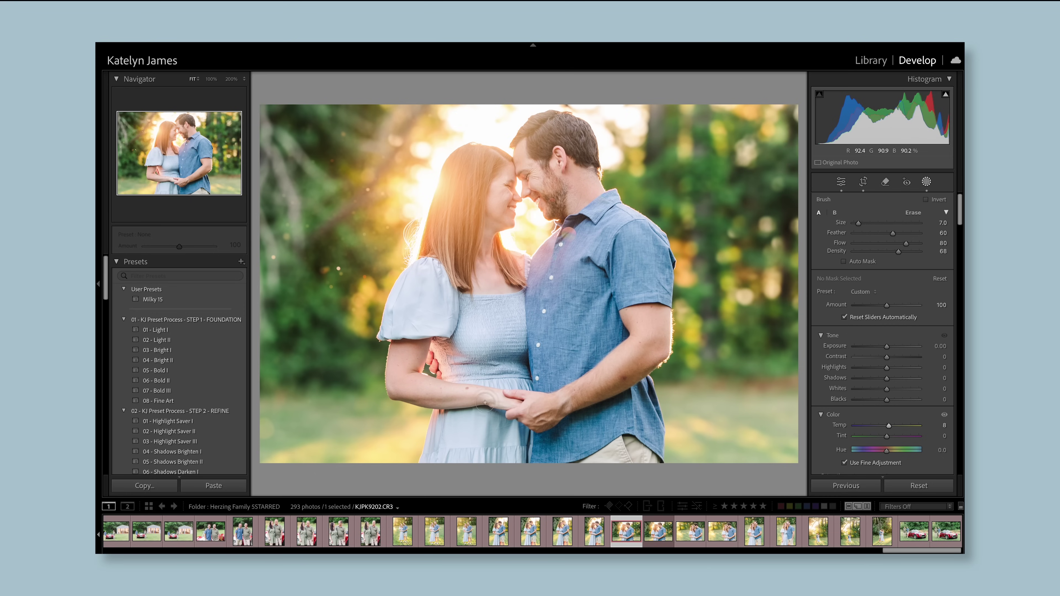
drag(889, 426, 897, 430)
click(927, 182)
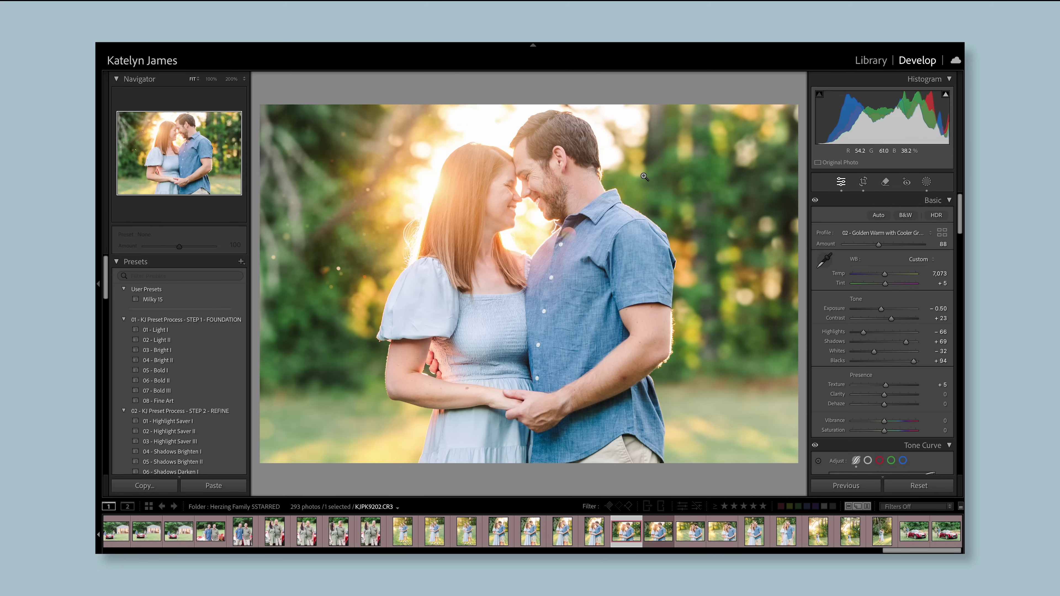
Open KJPK9180.CR3 from the filmstrip in Develop
click(436, 535)
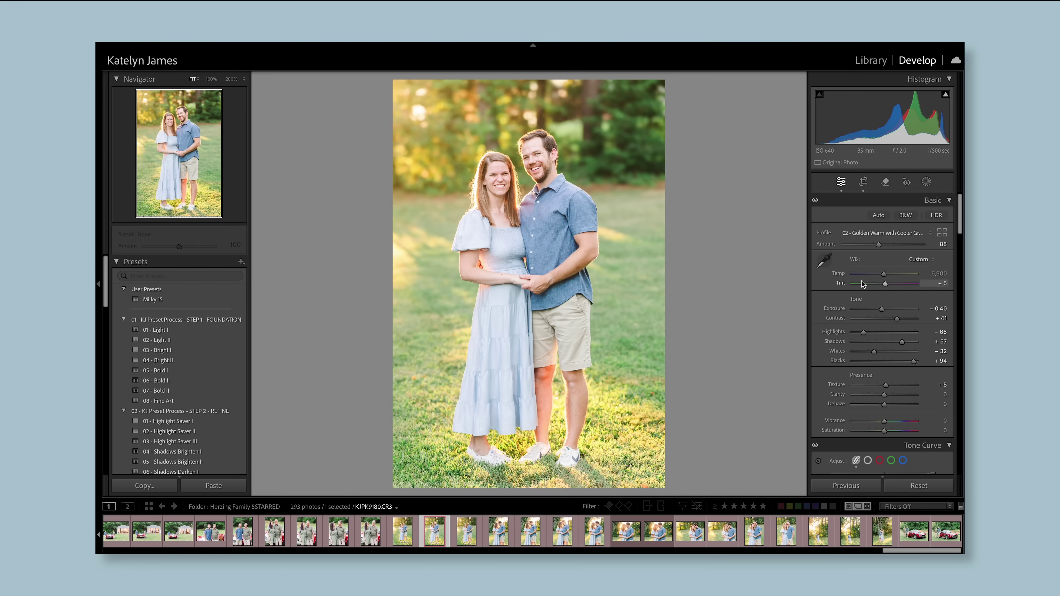
Reset KJPK9180's basic settings, then set Contrast to +36 and Blacks to −23
key(ctrl+shift+r)
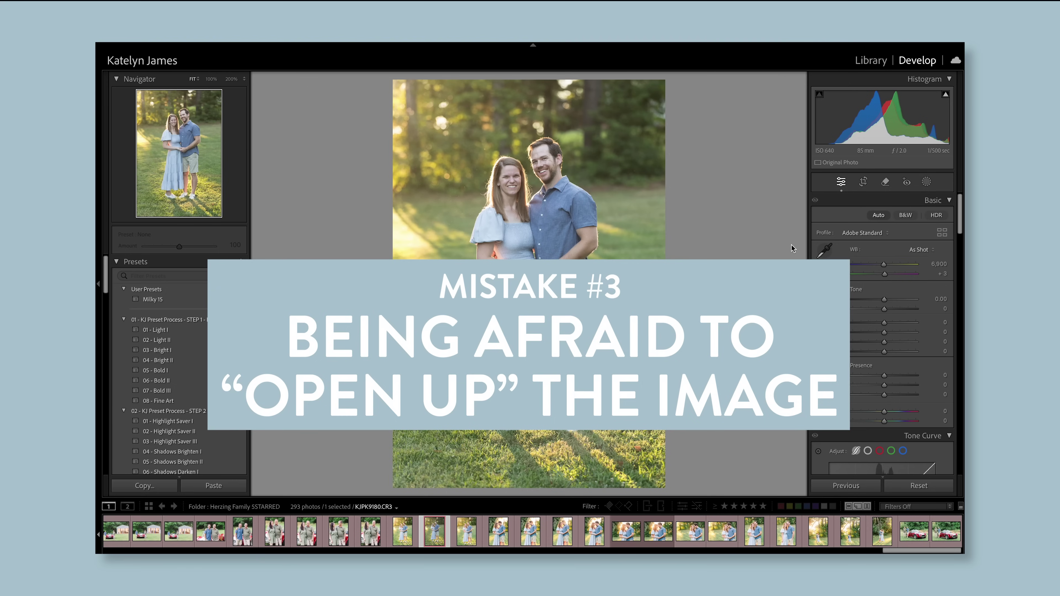
drag(883, 310, 893, 313)
drag(884, 351, 876, 354)
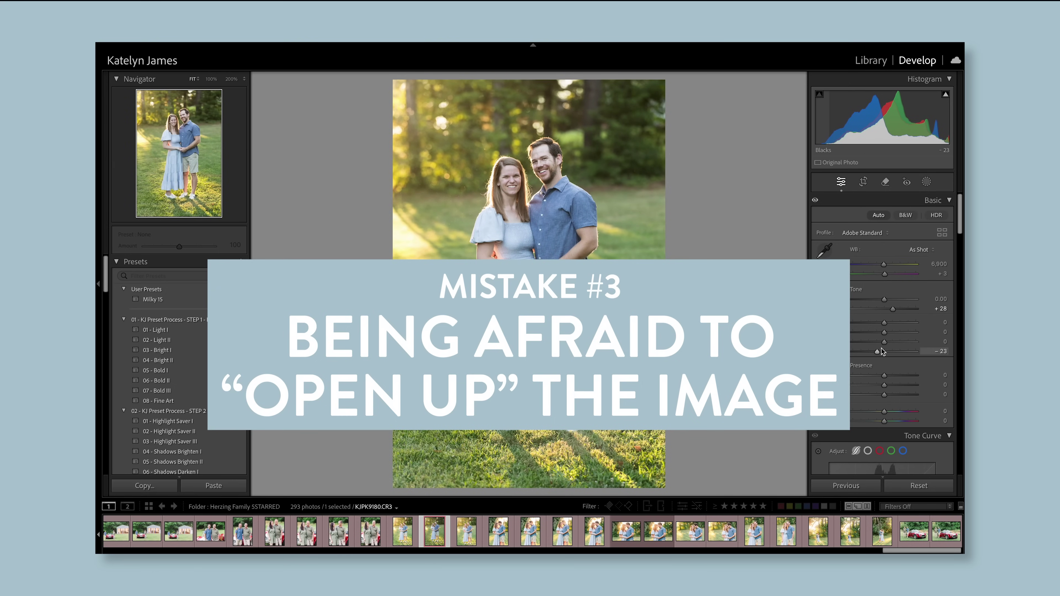
drag(892, 309, 896, 310)
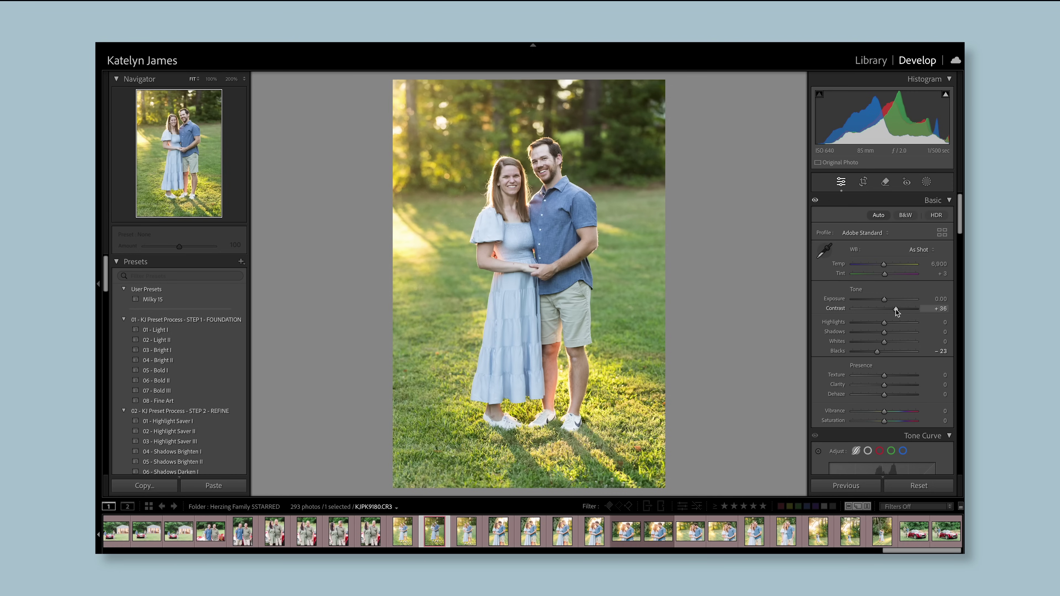
Switch to the Adobe Standard profile, add +0.30 exposure and lift Blacks to about +22
click(873, 234)
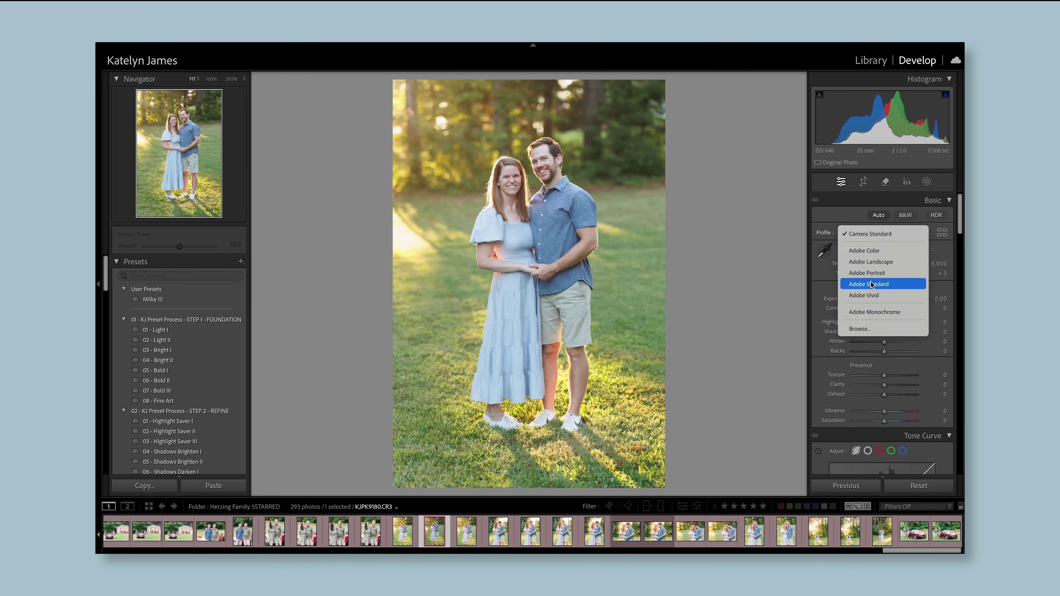
click(871, 284)
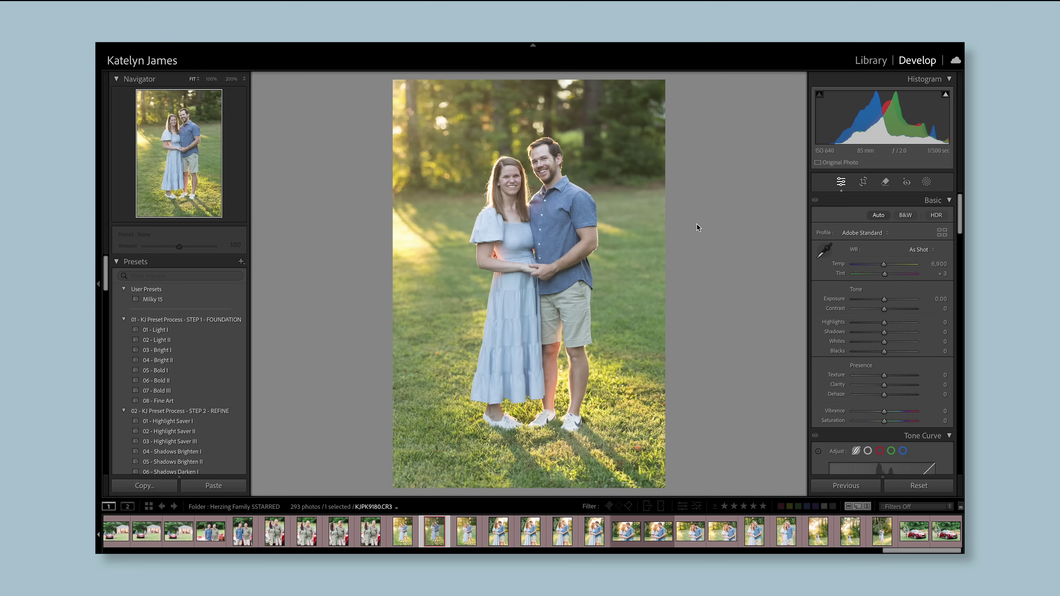
key(equal)
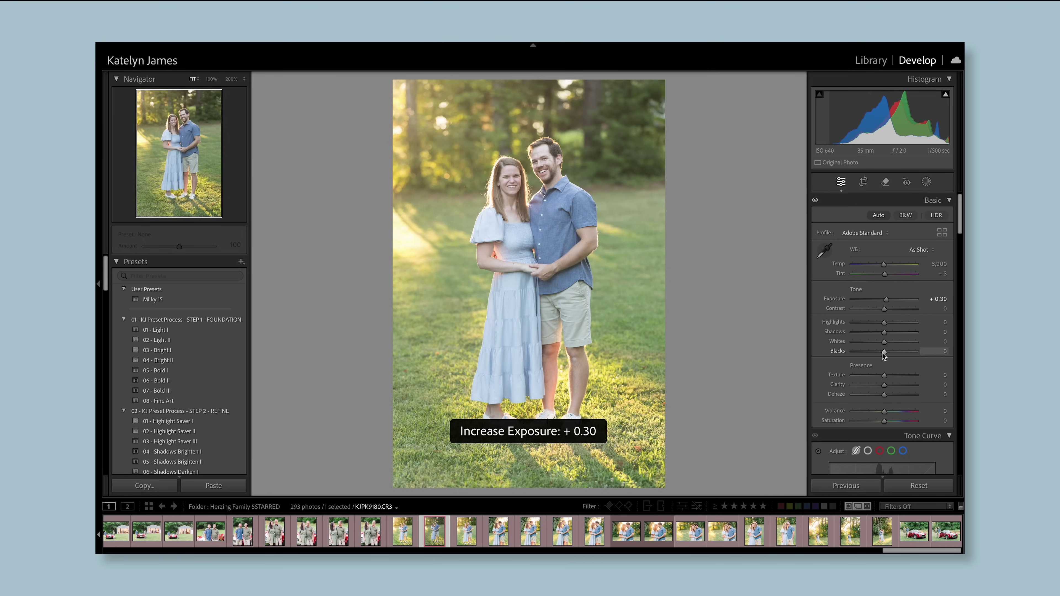
drag(884, 354, 876, 323)
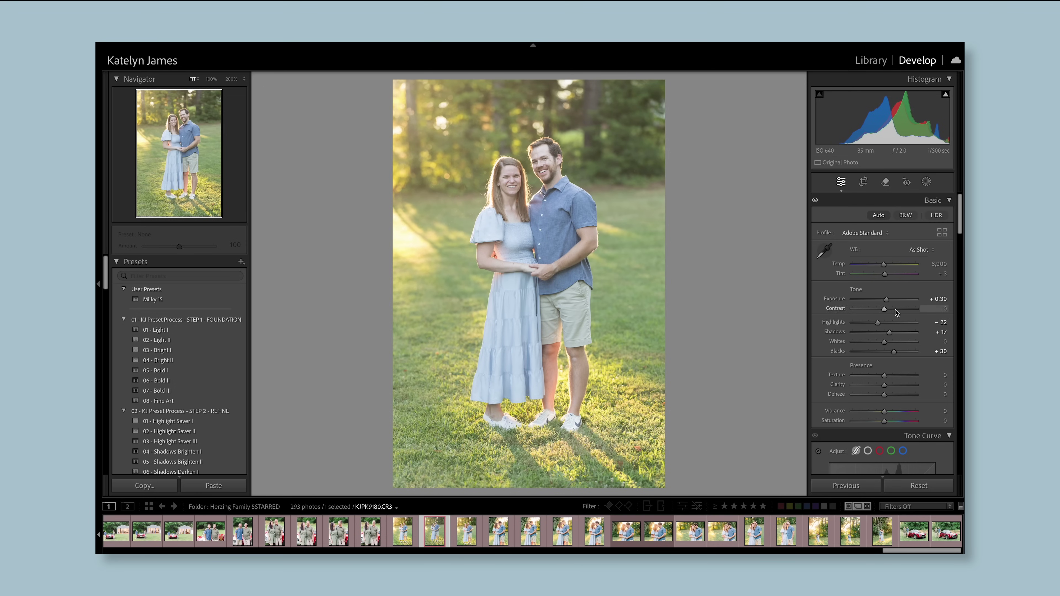
Adjust the Tone Curve regions, raising Lights to +33 and deepening Darks and Shadows
scroll(890, 362, down, 5)
scroll(890, 362, down, 2)
drag(886, 359, 893, 358)
mouse_move(886, 377)
mouse_down()
mouse_move(891, 366)
mouse_move(876, 349)
mouse_move(872, 378)
mouse_up()
key(minus)
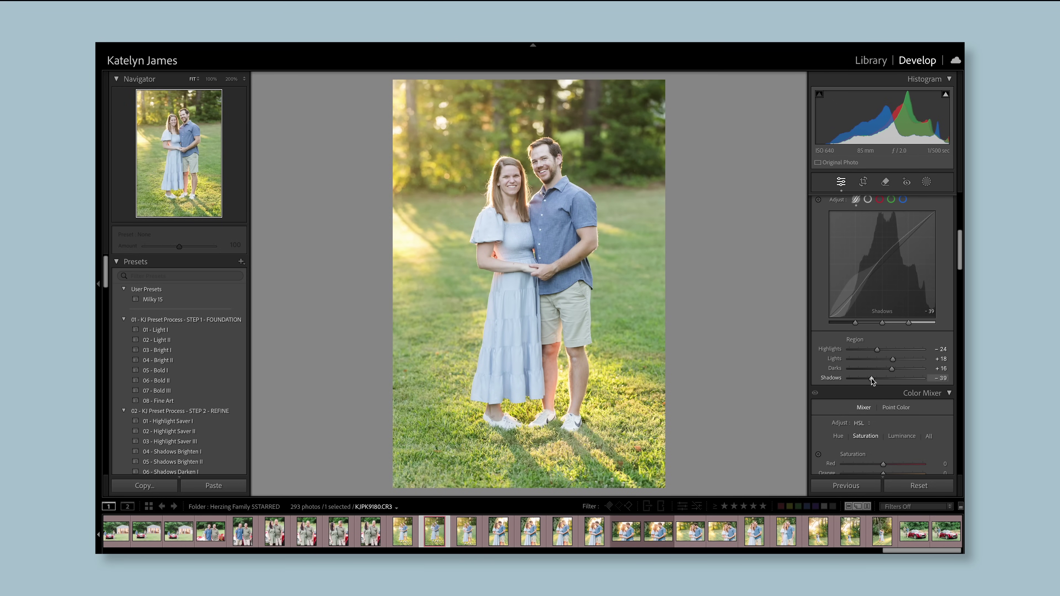
drag(892, 359, 898, 359)
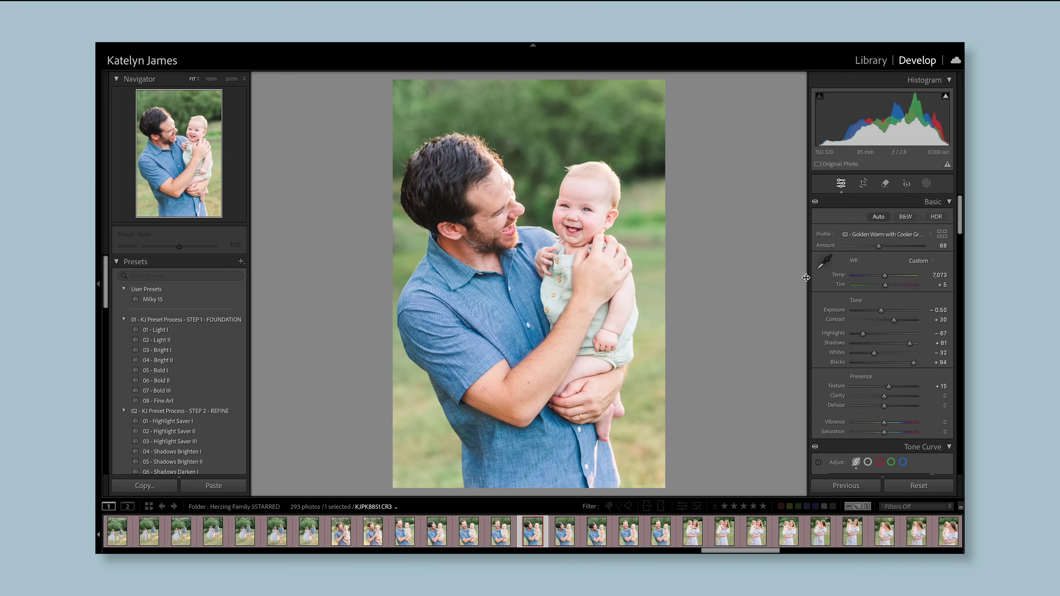
click(926, 183)
Paint a brush mask with the BLUE HAIR FIX preset over the father's hair in KJPK8851
click(837, 279)
click(869, 301)
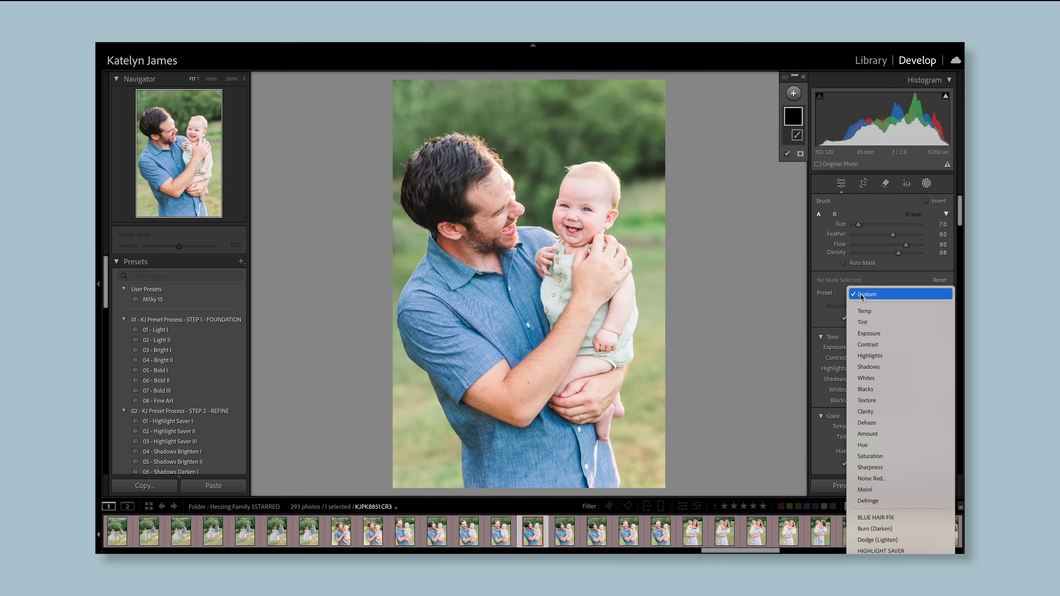
click(869, 391)
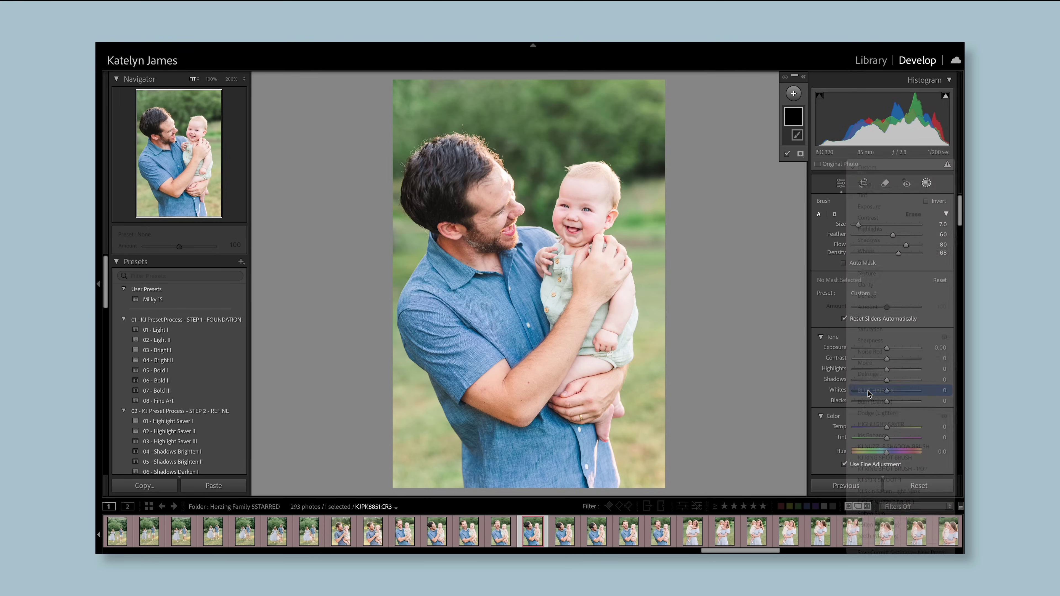
scroll(451, 153, up, 5)
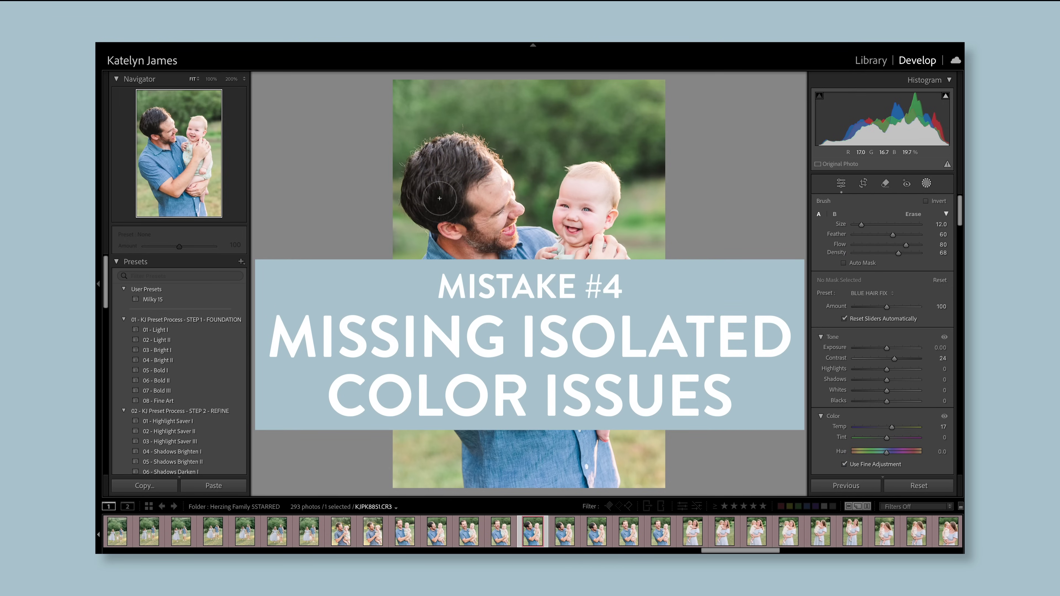
click(417, 156)
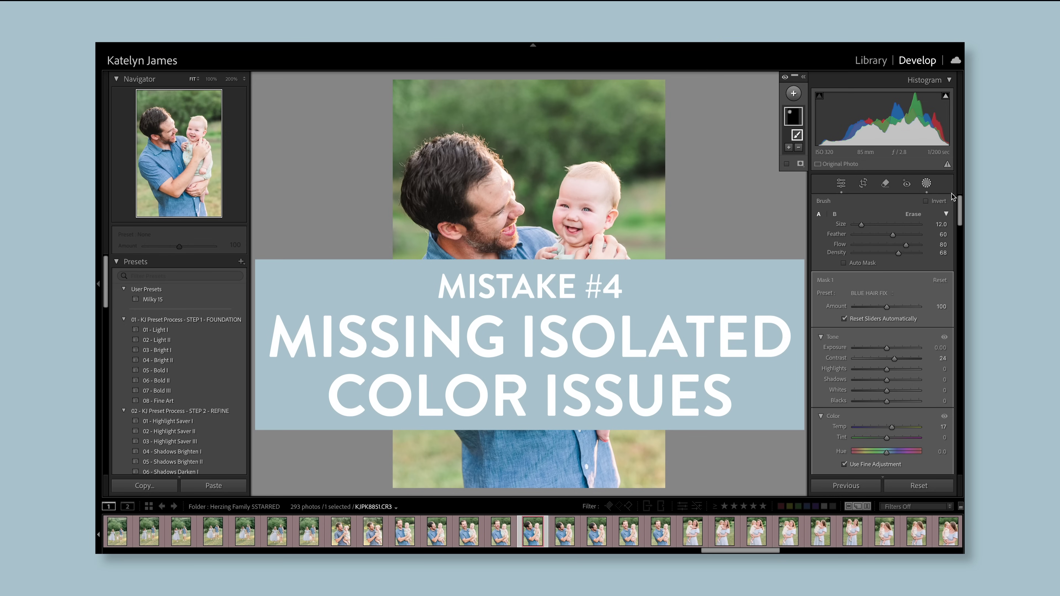
click(926, 184)
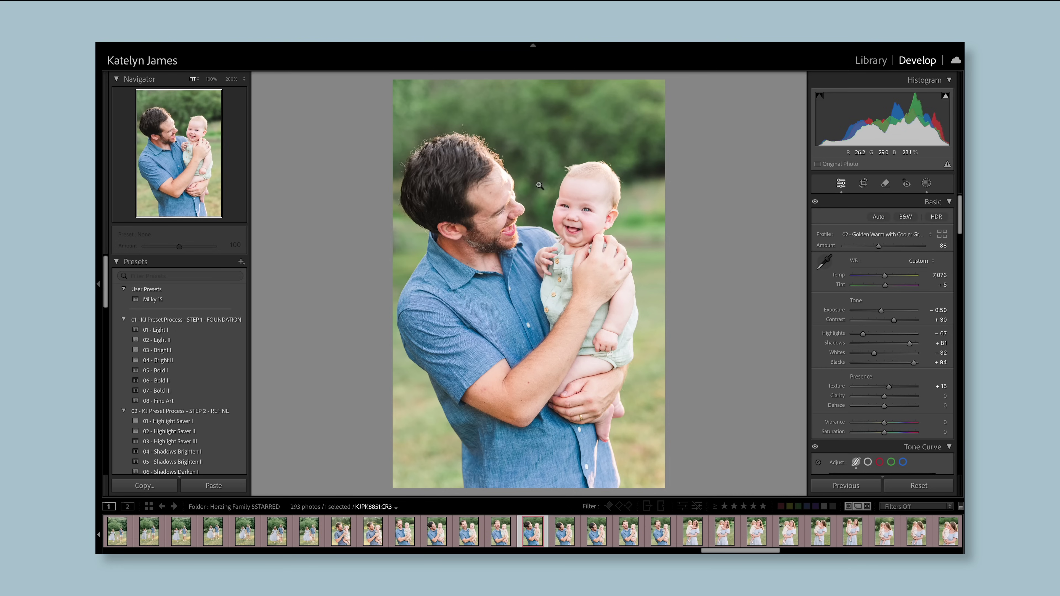
click(858, 61)
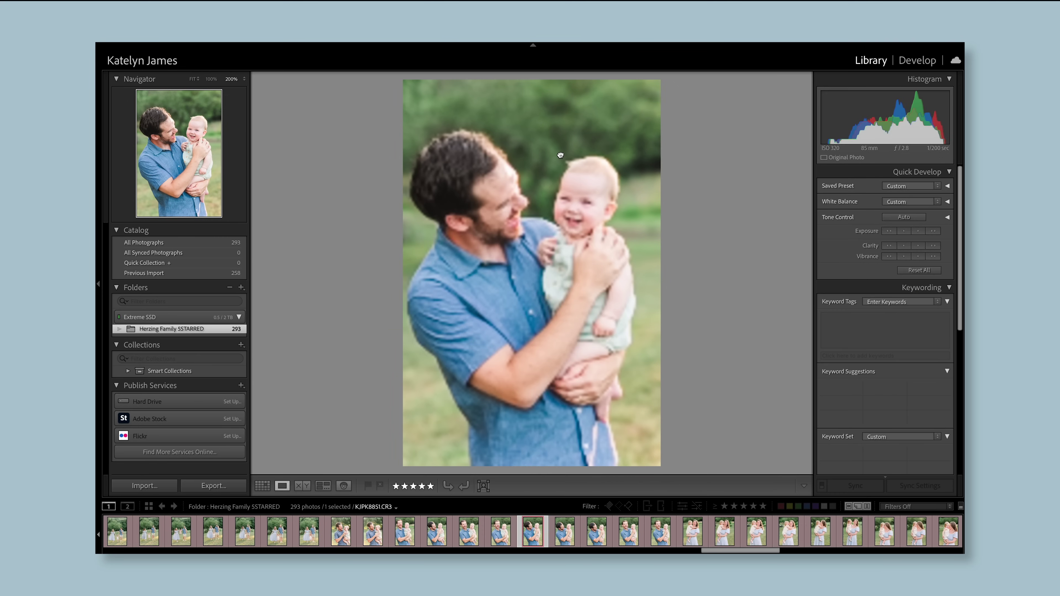
Preview the mother-and-daughter photo full size, then return to the Library thumbnail grid
scroll(559, 155, up, 3)
scroll(560, 156, down, 3)
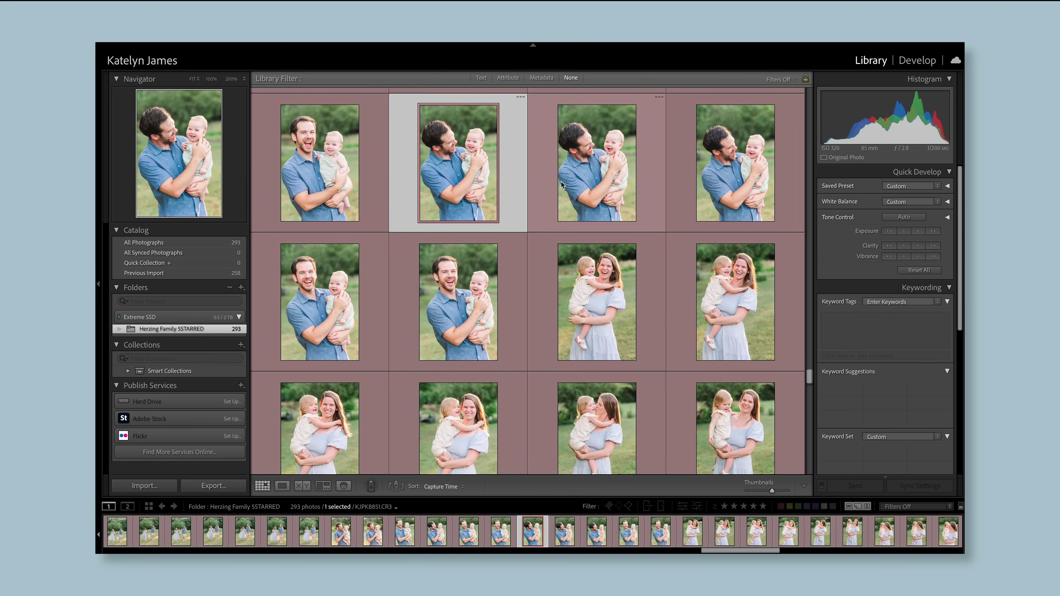
double_click(588, 279)
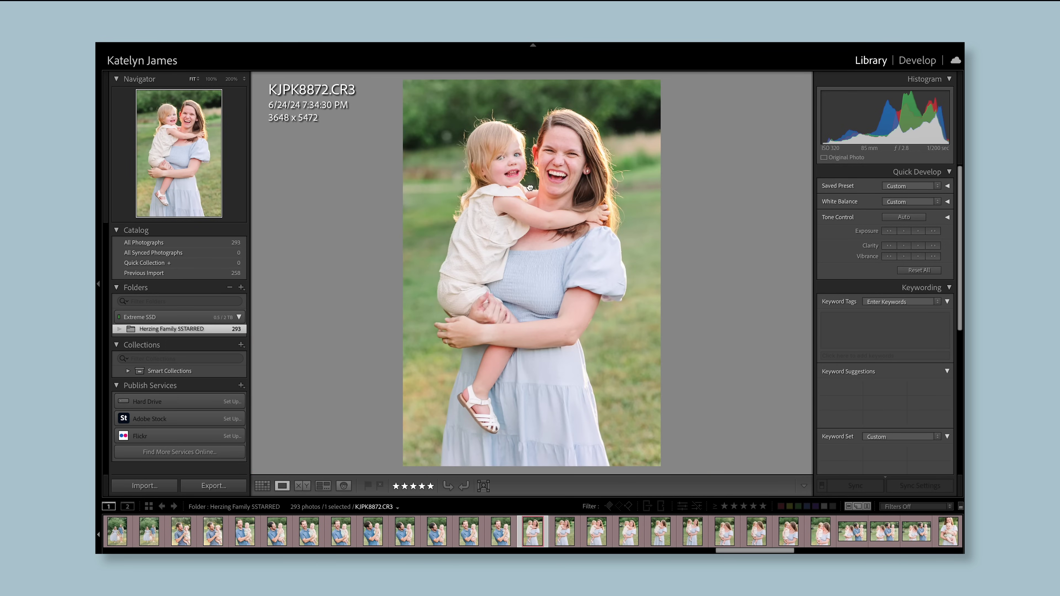
key(g)
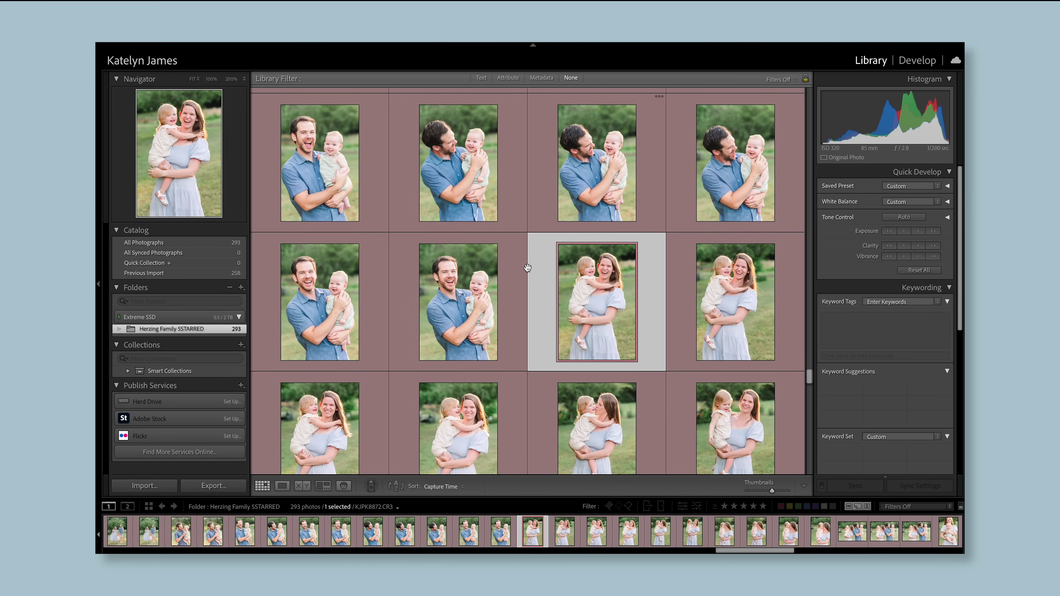
scroll(527, 268, up, 1)
scroll(527, 268, up, 1)
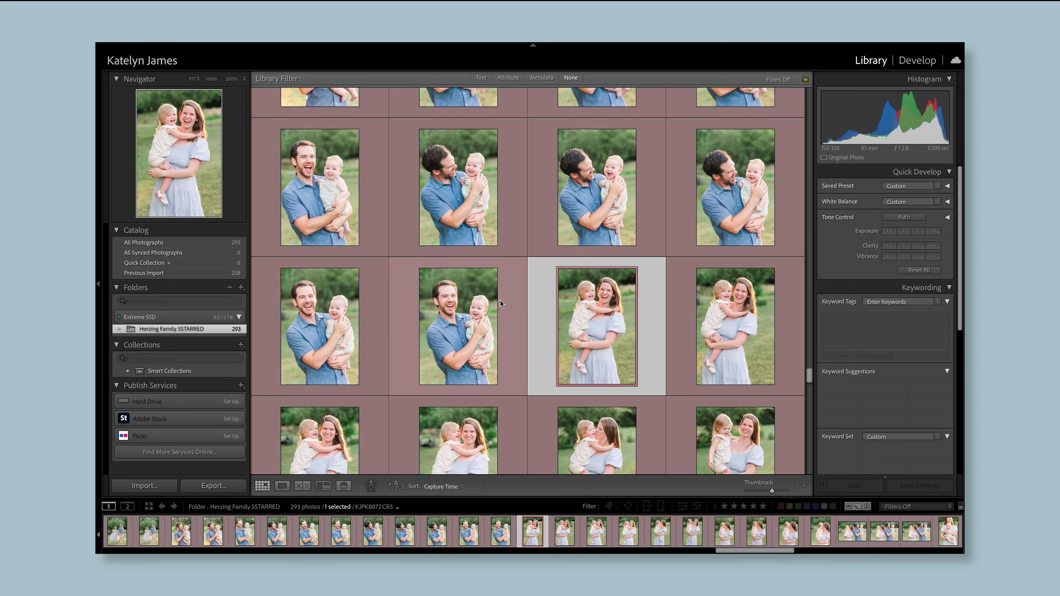
mouse_move(555, 551)
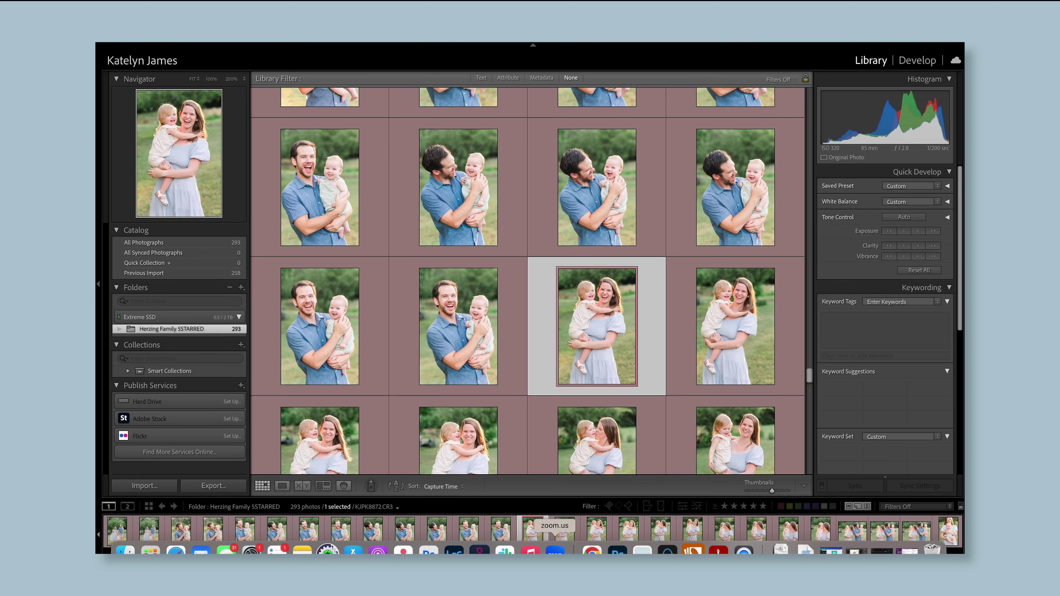